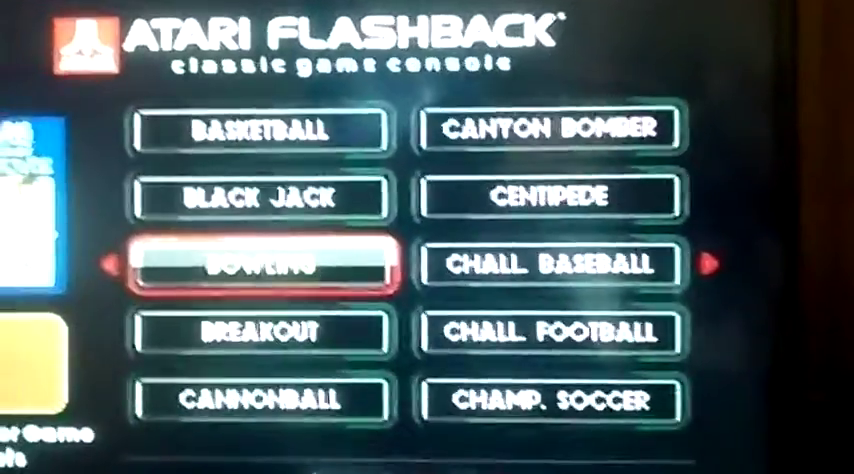
pyautogui.press('Right')
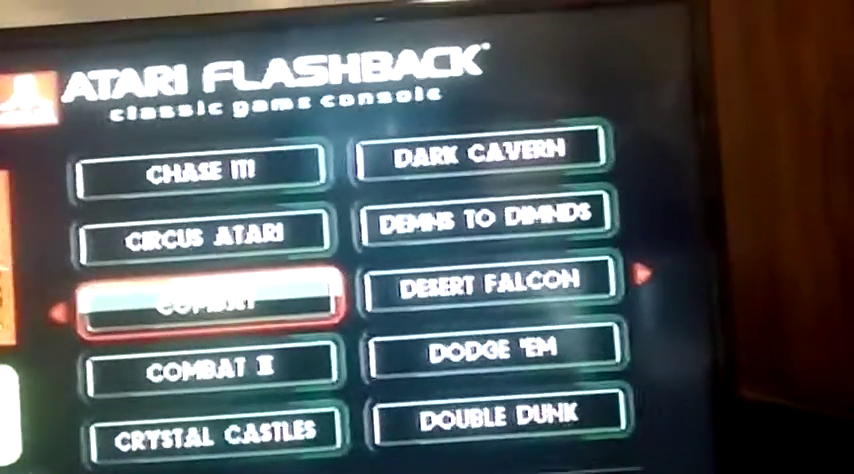
pyautogui.press('Down')
pyautogui.press('Up')
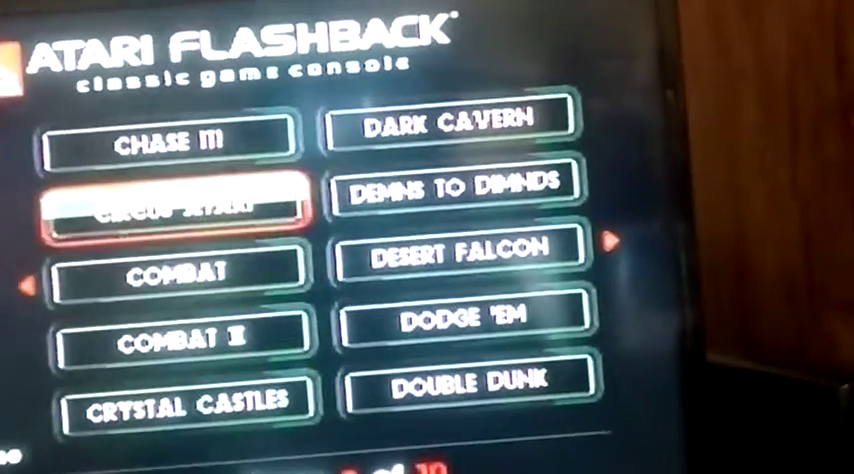
pyautogui.press('Left')
pyautogui.press('Left')
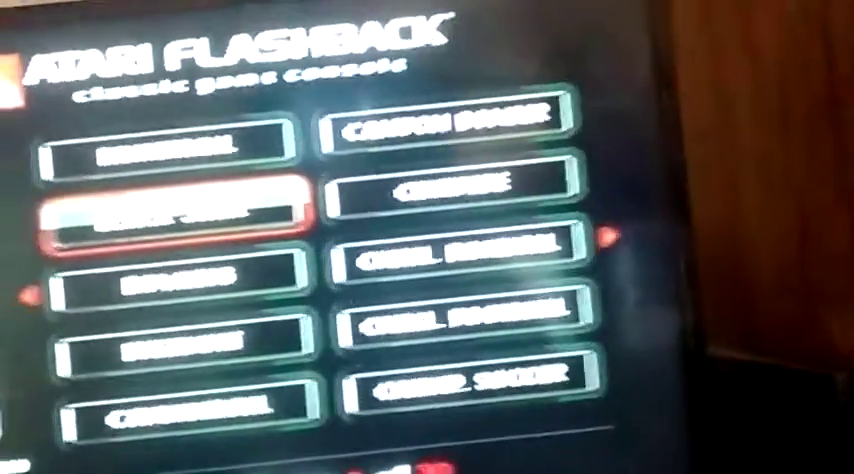
pyautogui.press('Down')
pyautogui.press('Down')
pyautogui.press('Down')
pyautogui.press('Down')
pyautogui.press('Down')
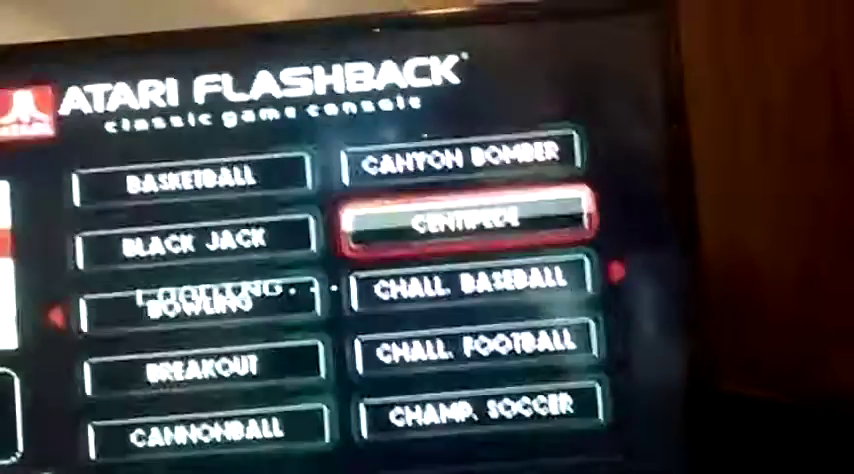
pyautogui.press('Return')
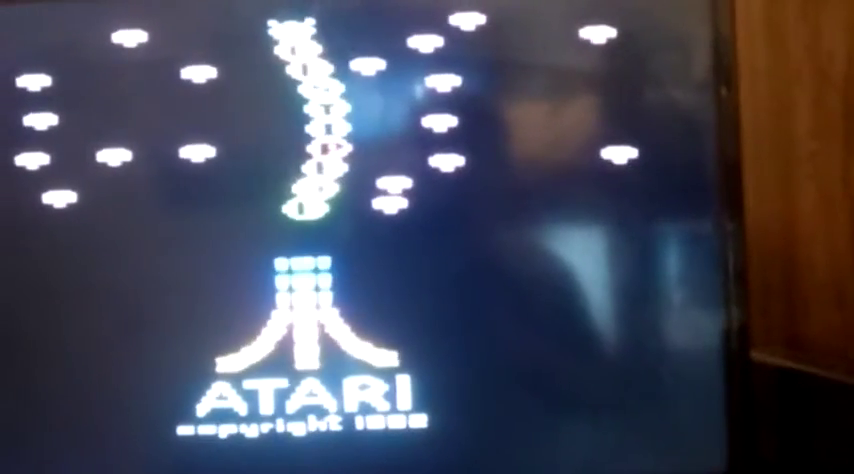